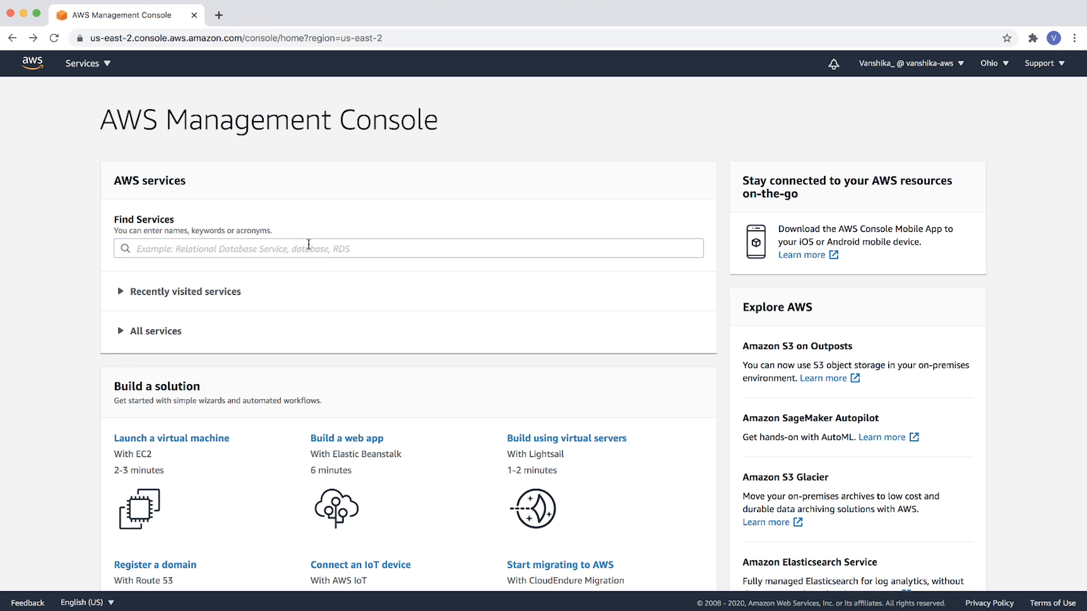
# Step: Find the Secrets Manager service and start storing a new secret
pyautogui.click(309, 244)
pyautogui.write('Secre')
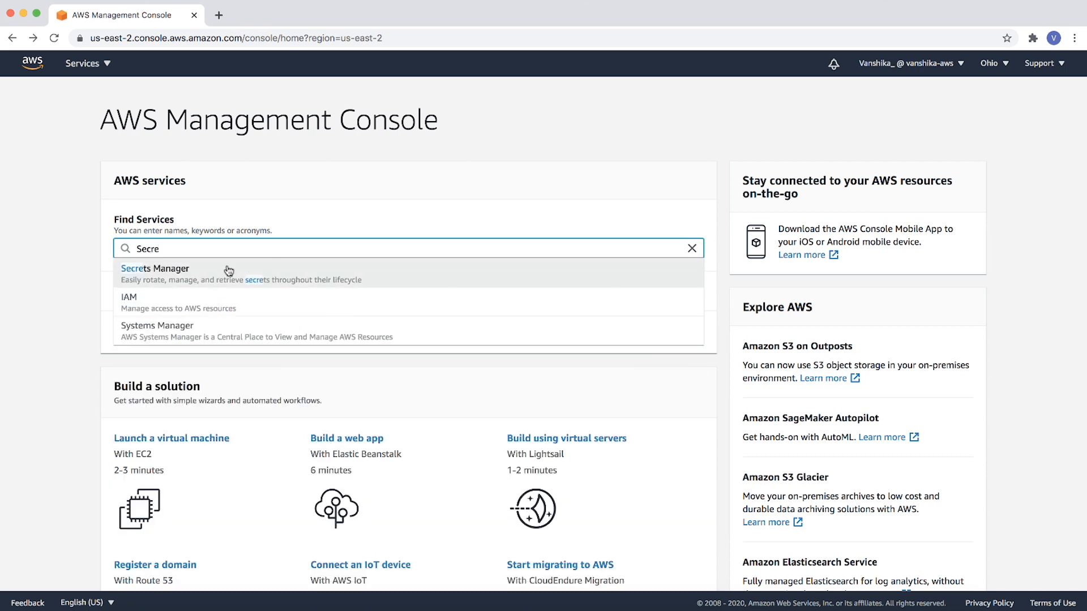
pyautogui.click(229, 270)
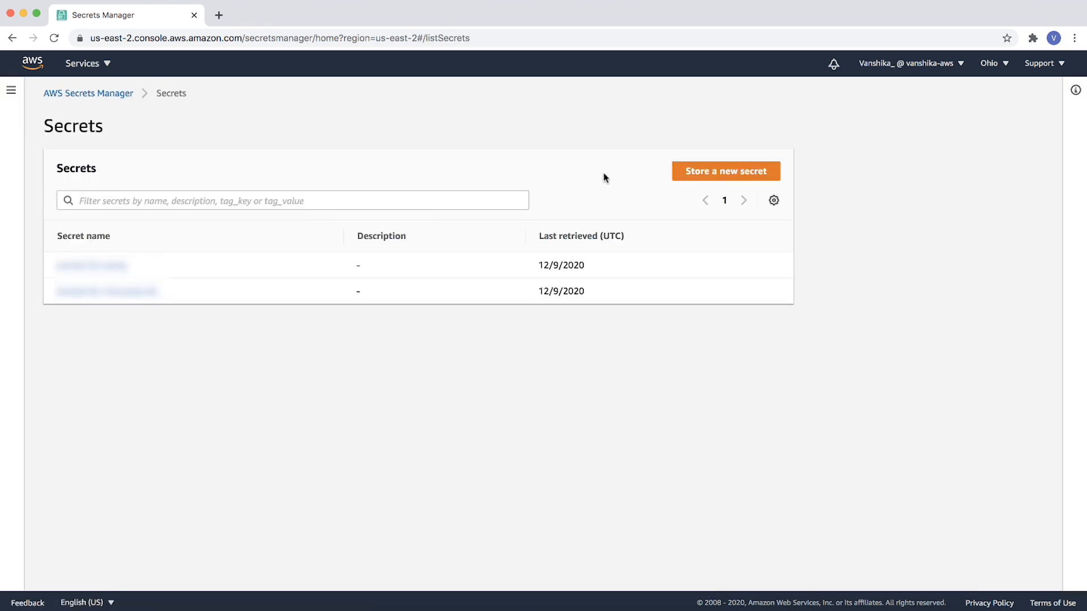
pyautogui.click(698, 170)
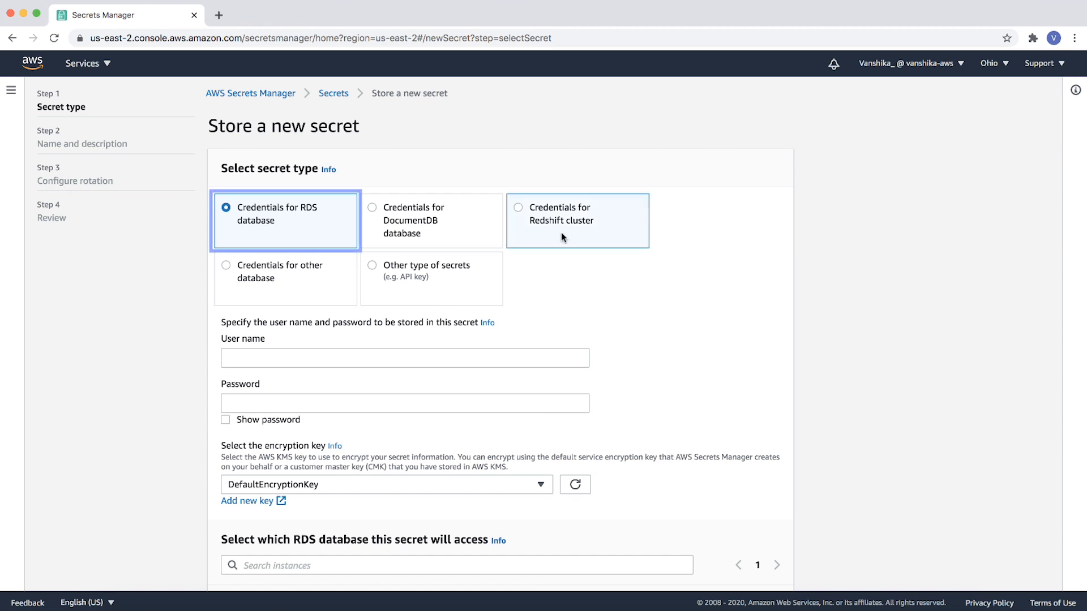
# Step: Choose credentials for RDS database as the secret type and enter the database user name and password
pyautogui.click(302, 225)
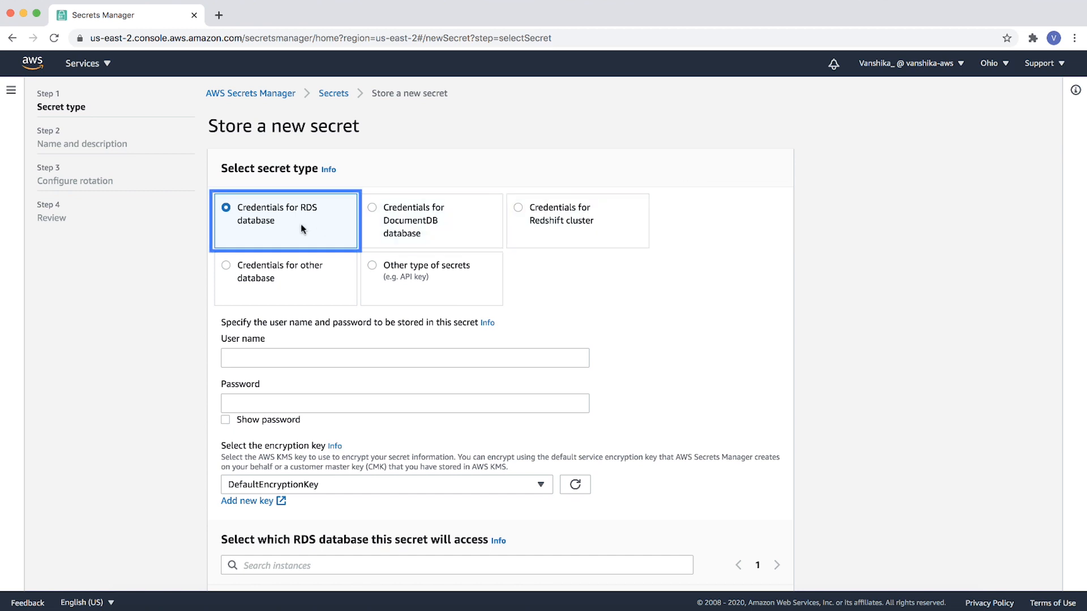
pyautogui.scroll(-2, 857, 505)
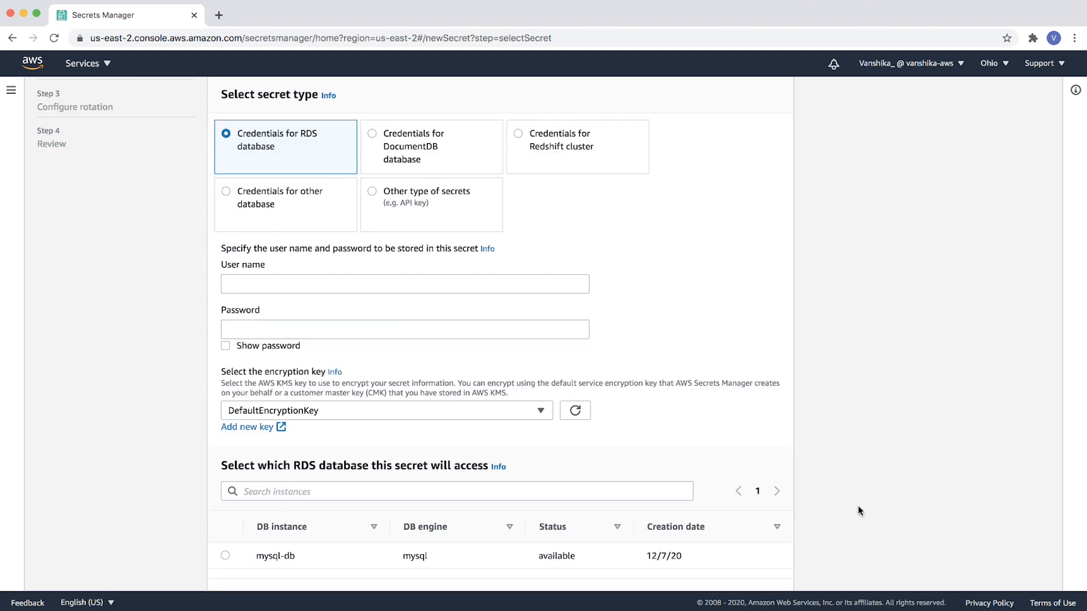
pyautogui.click(245, 283)
pyautogui.write('vanshika')
pyautogui.click(407, 332)
pyautogui.write('********')
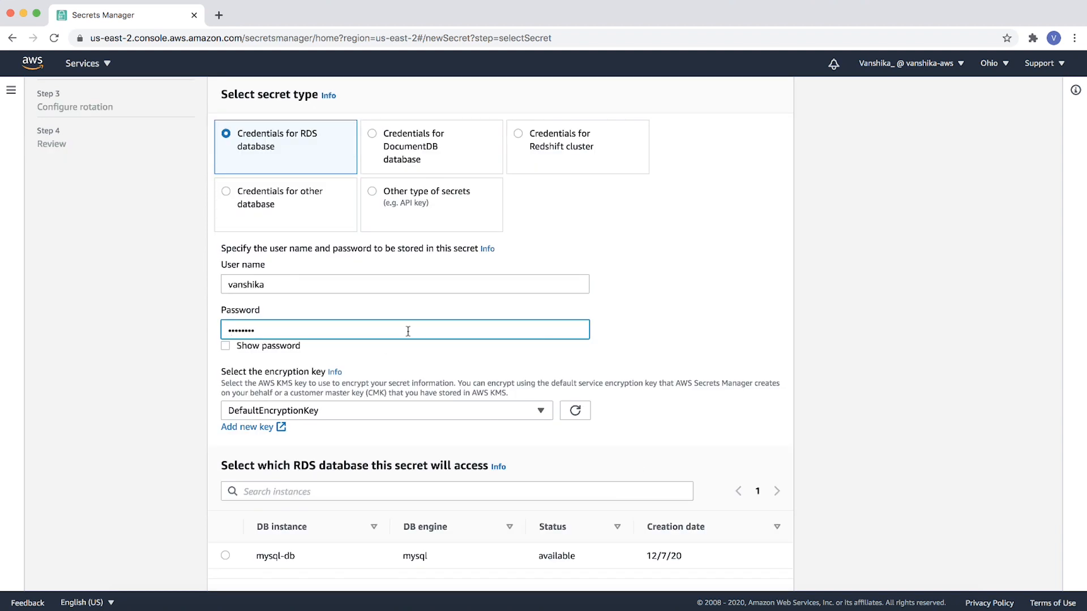
# Step: Select the mysql-db instance as the database the secret will access and continue to naming
pyautogui.click(226, 556)
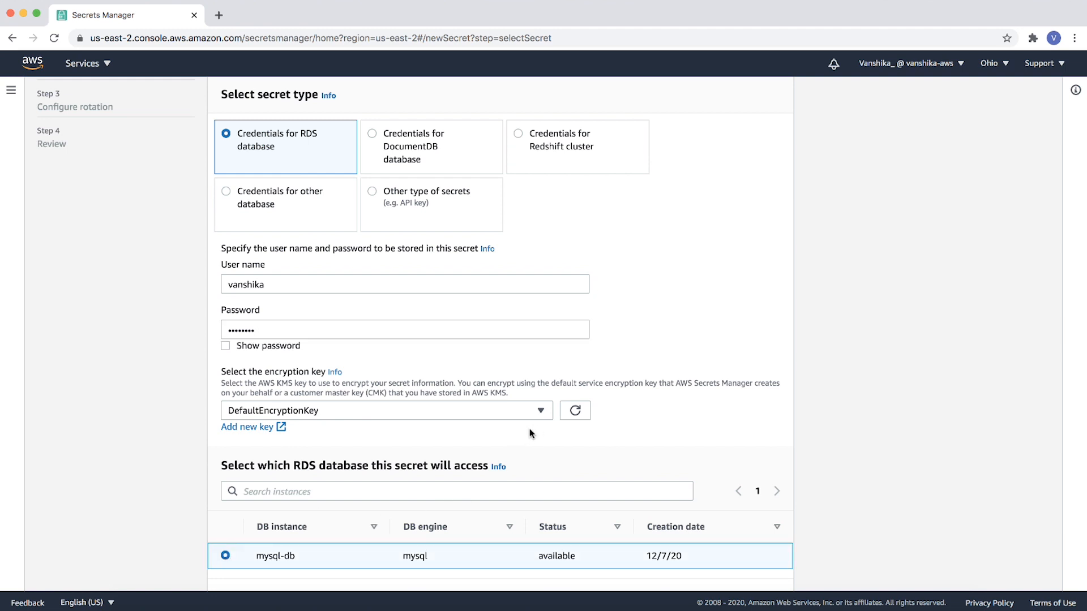
pyautogui.scroll(-2, 528, 429)
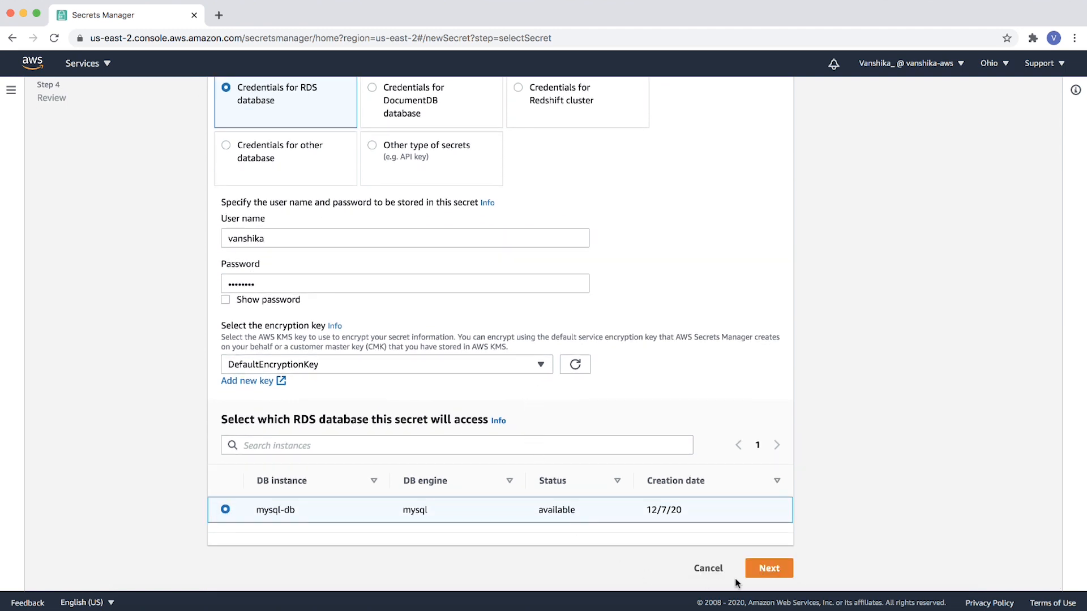
pyautogui.click(766, 569)
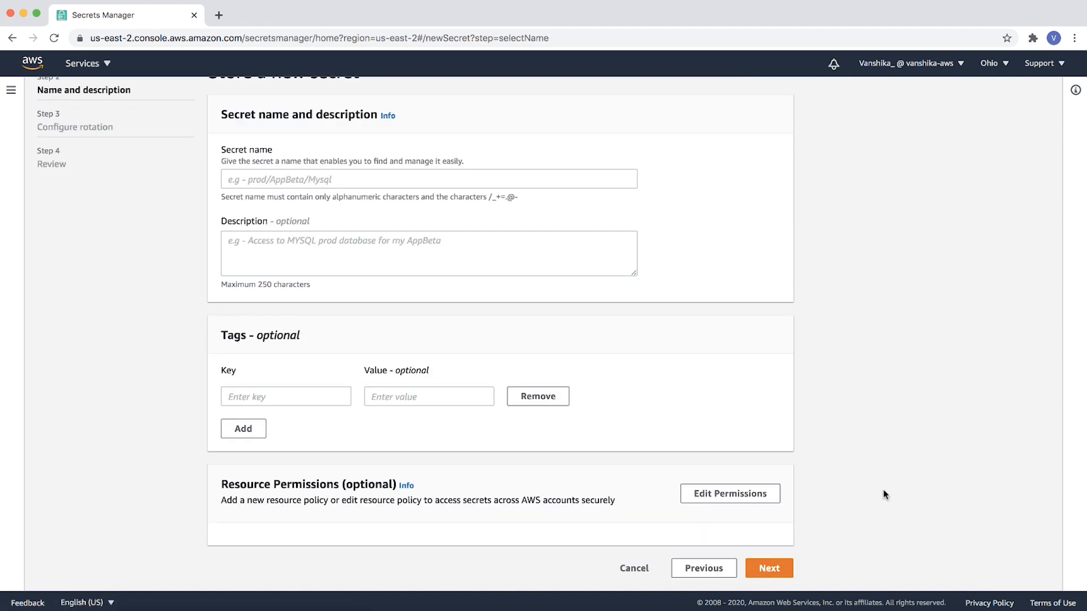
# Step: Name the secret secrets-for-proxy, give it the description "Secrets", and continue to the rotation settings
pyautogui.click(237, 180)
pyautogui.hotkey('ctrl', 'v')
pyautogui.click(258, 240)
pyautogui.write('Secrets')
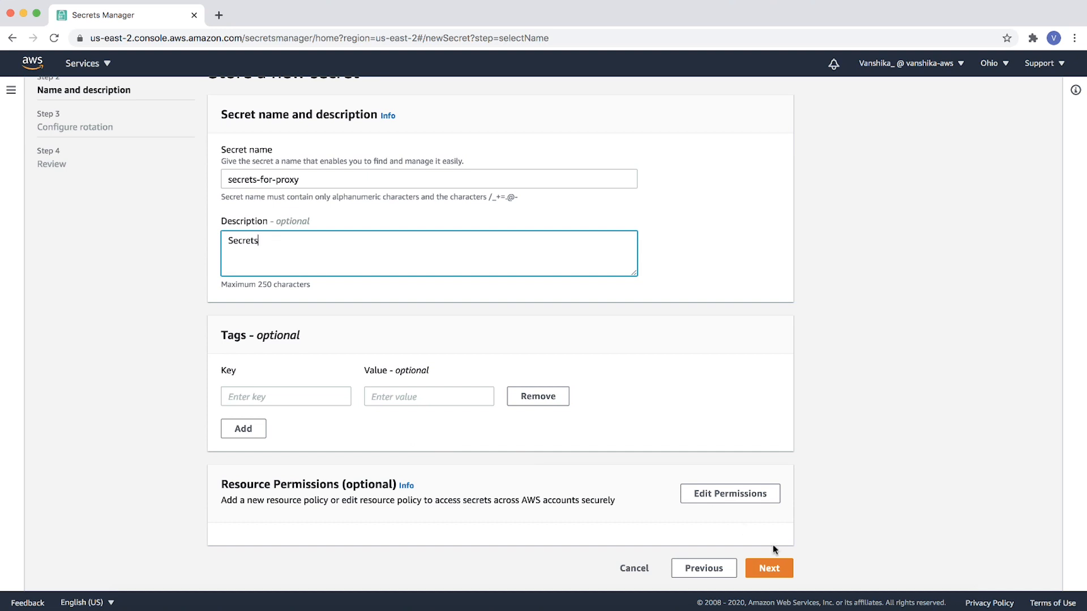
pyautogui.click(768, 569)
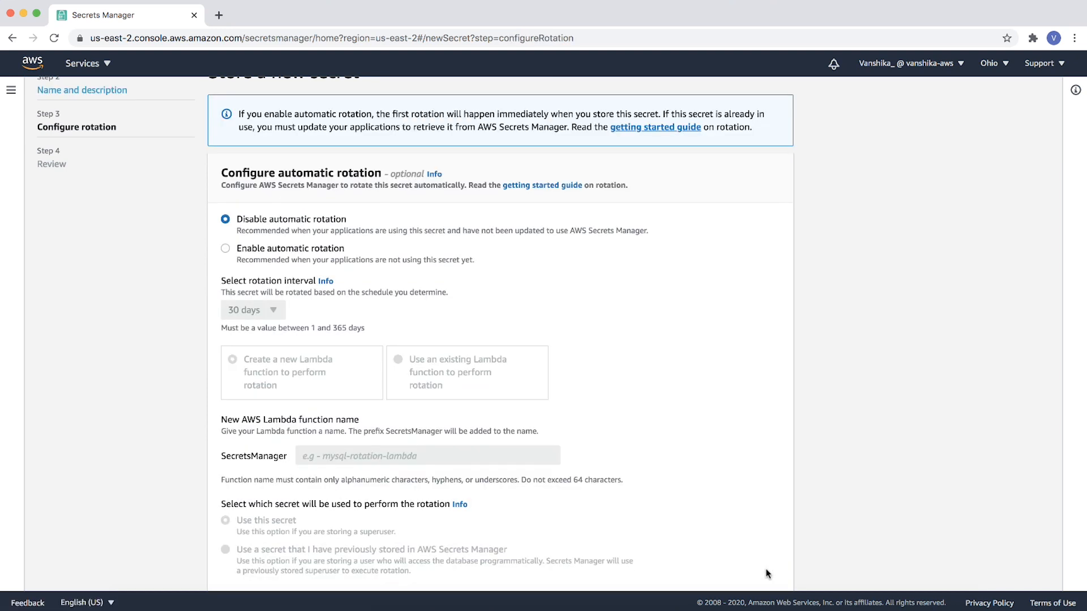
# Step: Keep automatic rotation disabled, review the secret's details and sample code, and store the secret
pyautogui.scroll(-2, 768, 428)
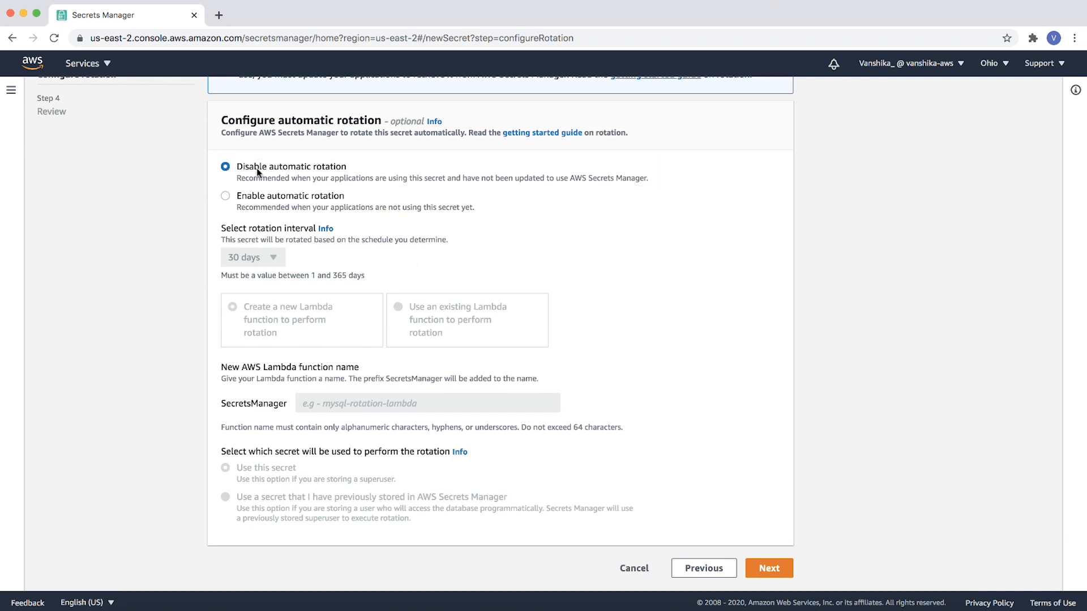
pyautogui.click(769, 568)
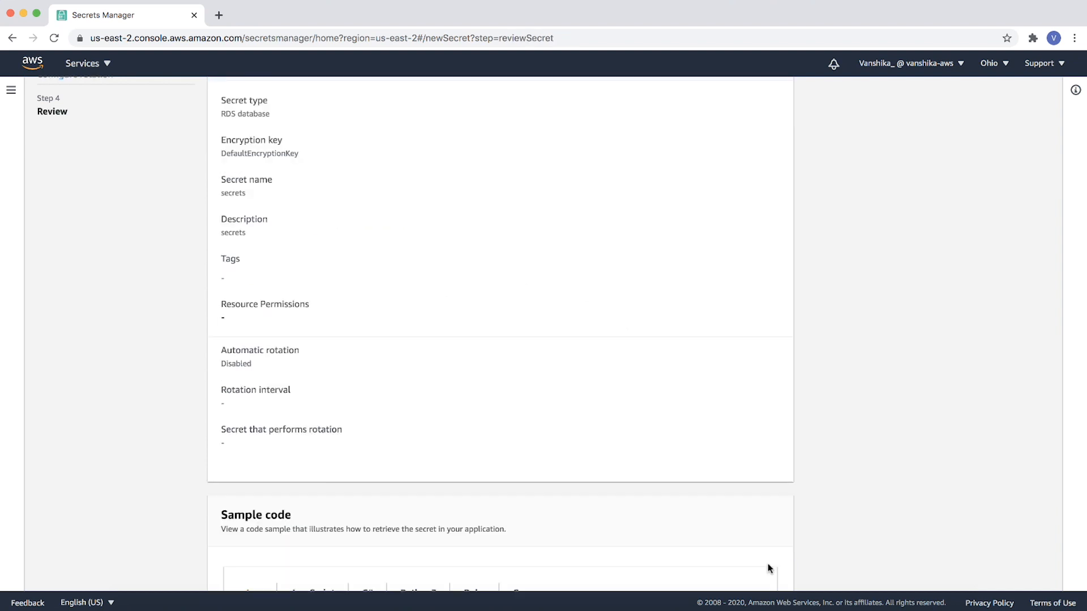
pyautogui.scroll(-5, 631, 381)
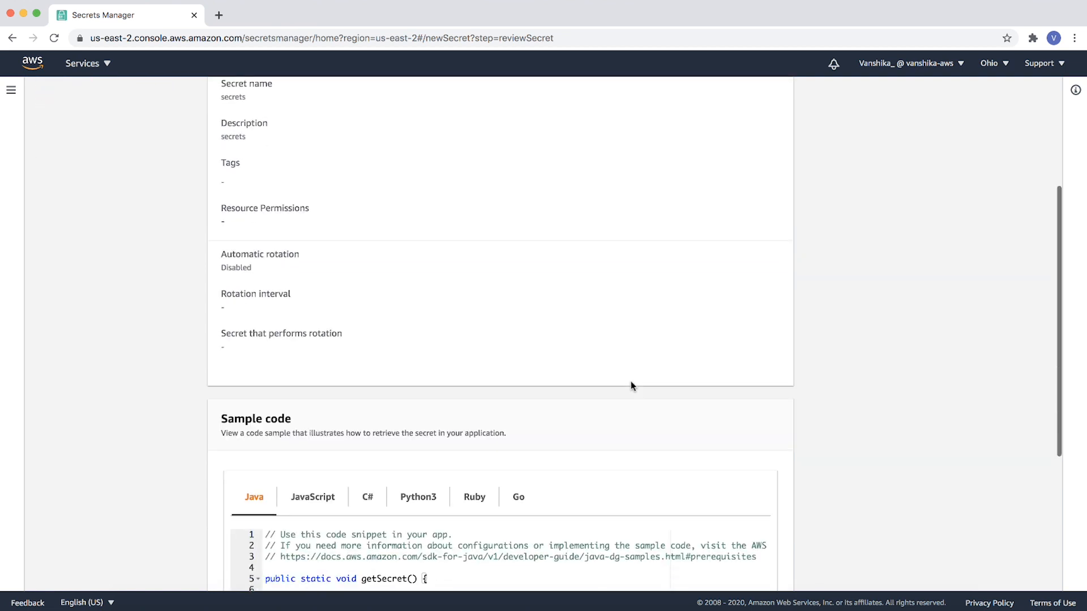
pyautogui.scroll(-10, 630, 382)
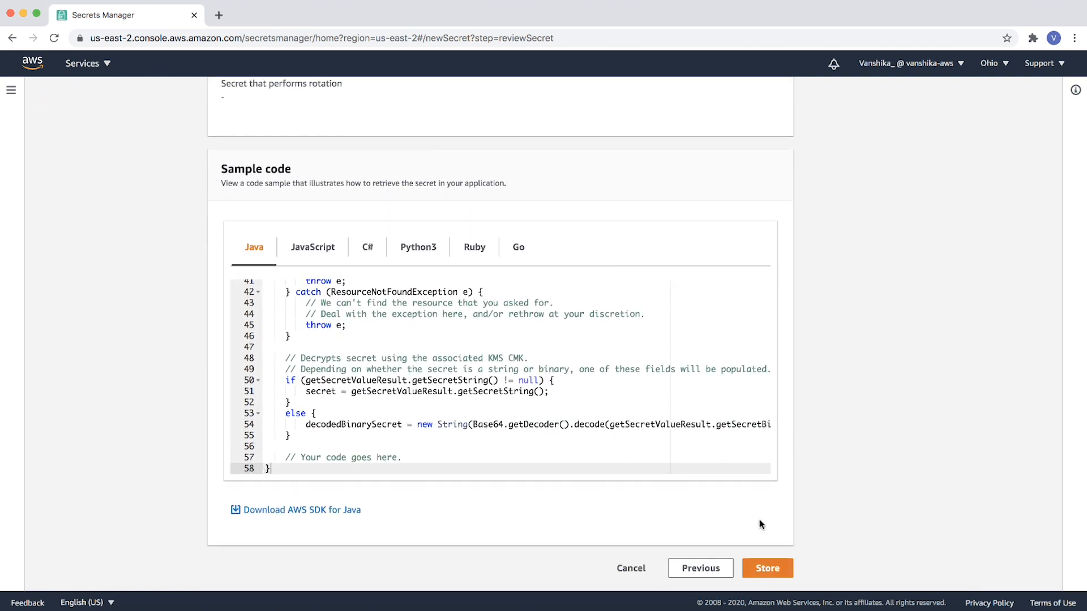
pyautogui.click(762, 568)
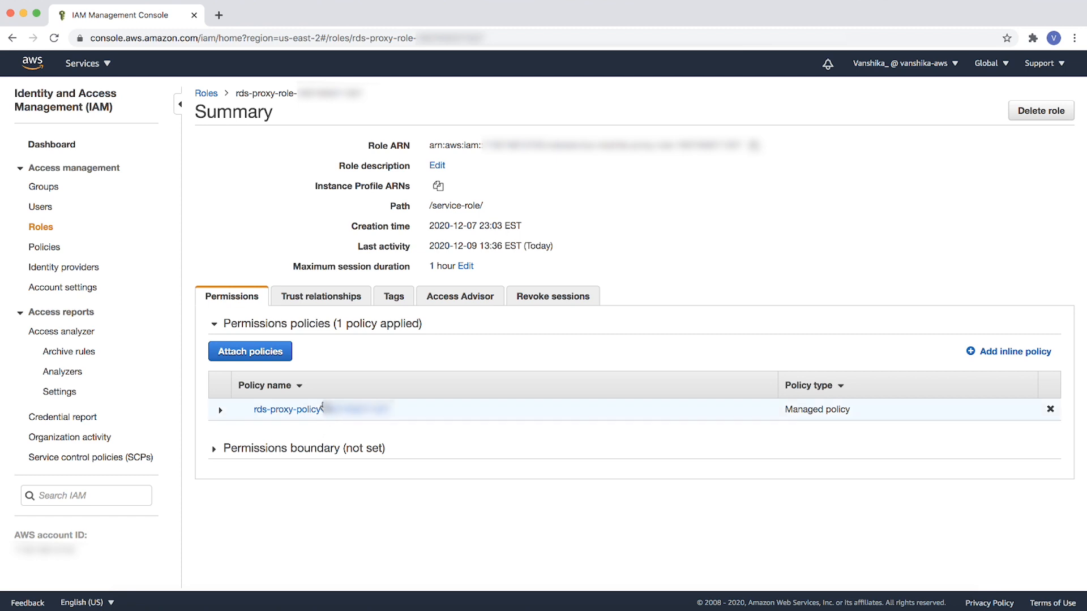
# Step: Open the rds-proxy-policy attached to the RDS proxy's IAM role
pyautogui.click(313, 409)
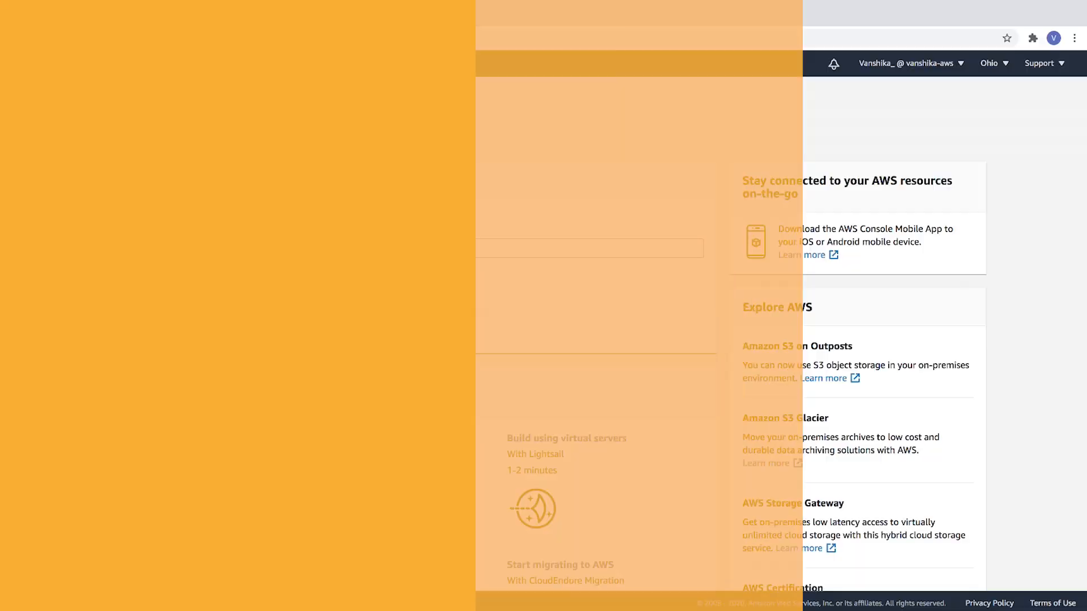
# Step: Find the RDS service, go to its proxies, and start creating a new proxy
pyautogui.write('rds')
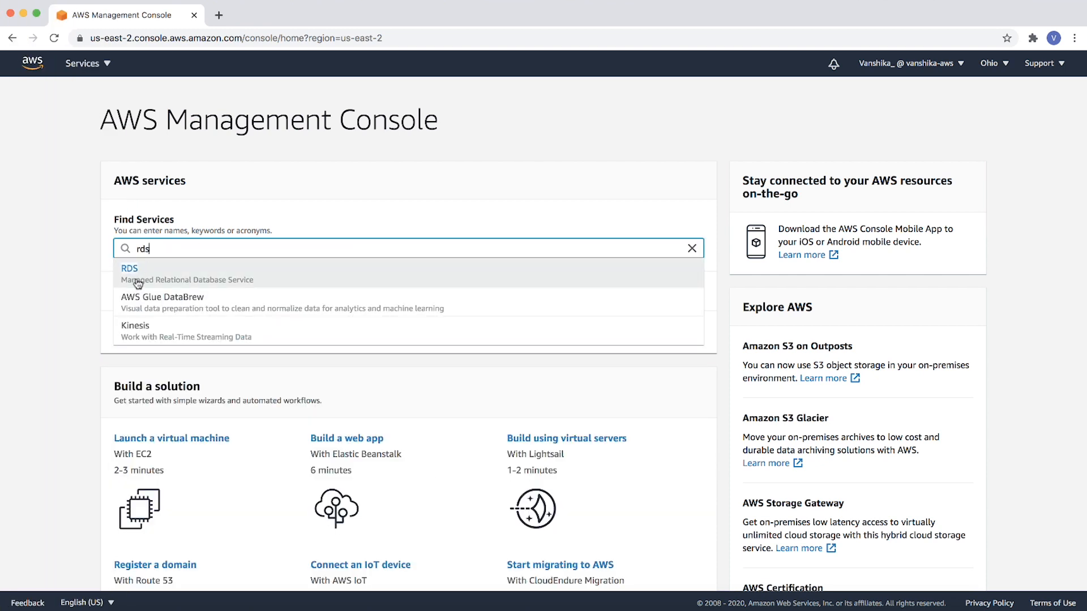
pyautogui.click(130, 277)
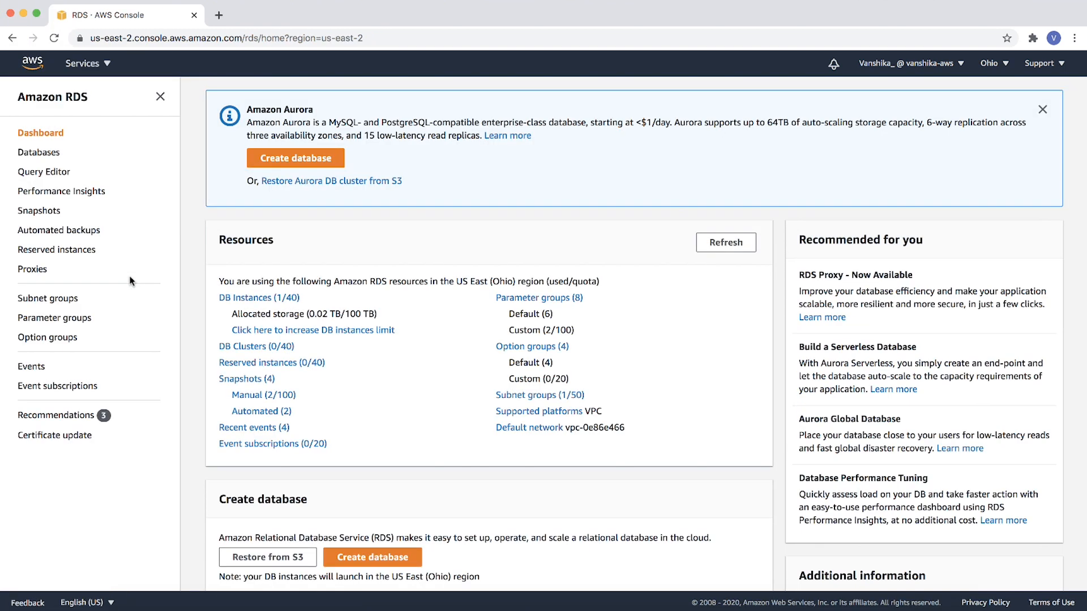
pyautogui.click(31, 271)
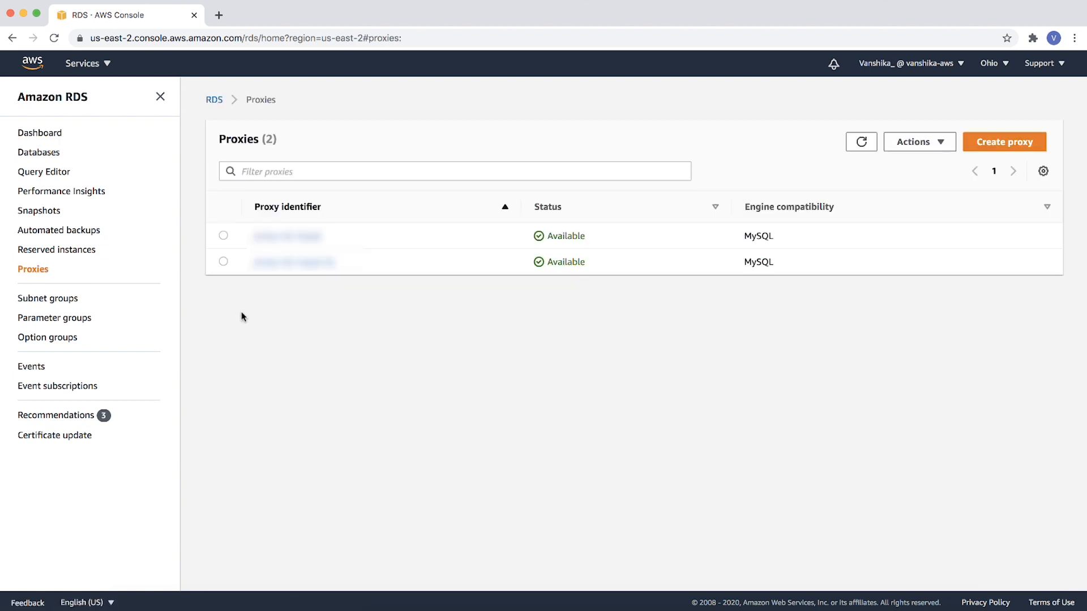
pyautogui.click(999, 144)
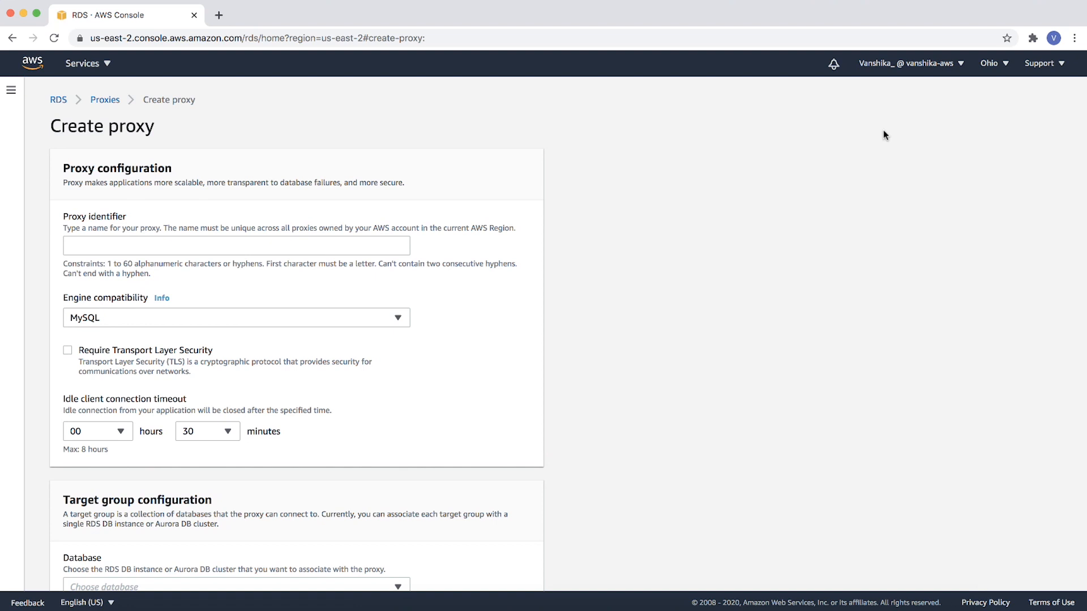
# Step: Set the proxy identifier to RDS-Proxy and keep MySQL as the engine compatibility
pyautogui.click(114, 245)
pyautogui.write('RDS-Proxy')
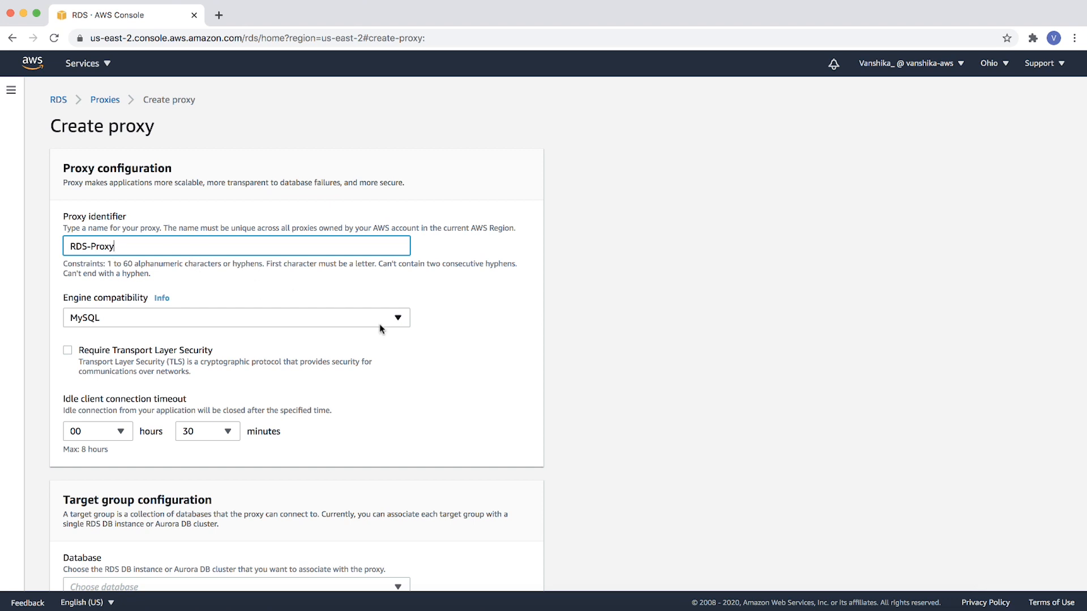
pyautogui.click(399, 319)
pyautogui.click(399, 320)
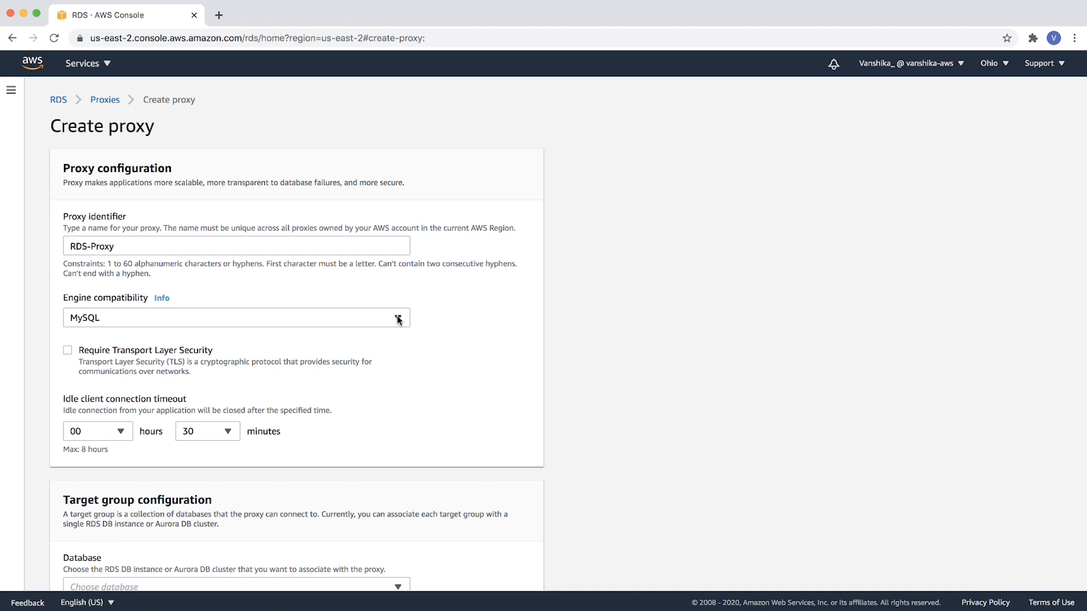
# Step: Set the proxy's idle client connection timeout to 30 minutes
pyautogui.scroll(-1, 399, 320)
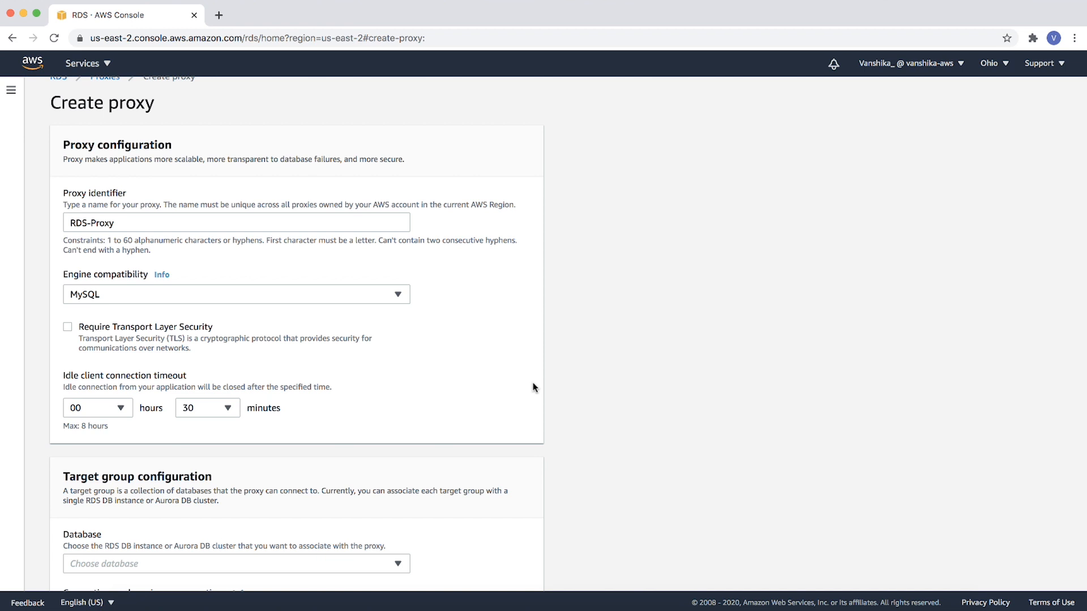
pyautogui.scroll(-1, 211, 413)
pyautogui.click(228, 375)
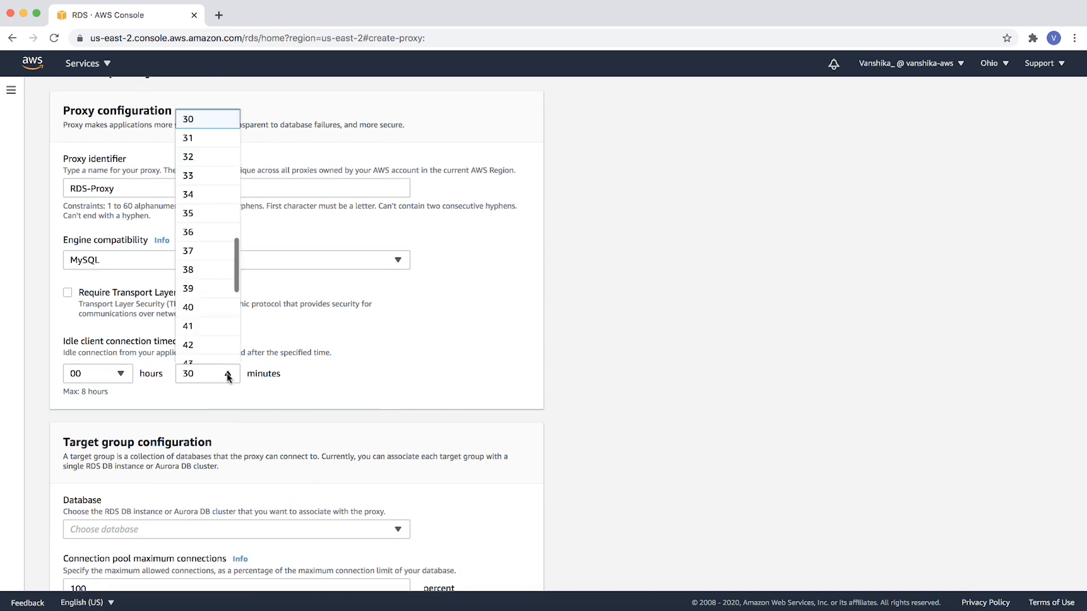
pyautogui.click(192, 119)
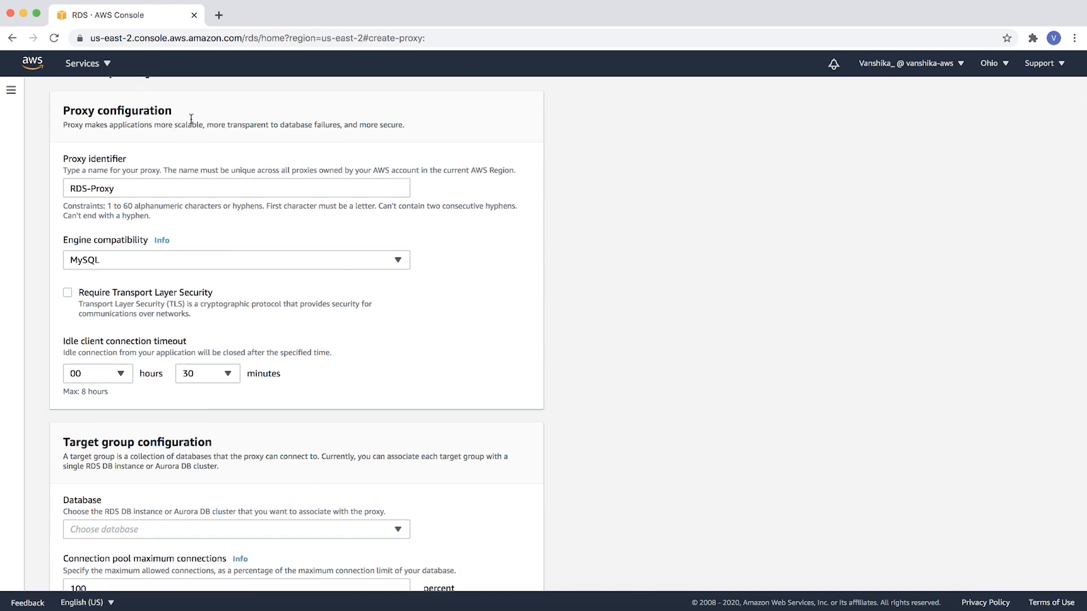
# Step: Choose mysql-db as the target group database for the proxy
pyautogui.scroll(-3, 180, 389)
pyautogui.click(139, 434)
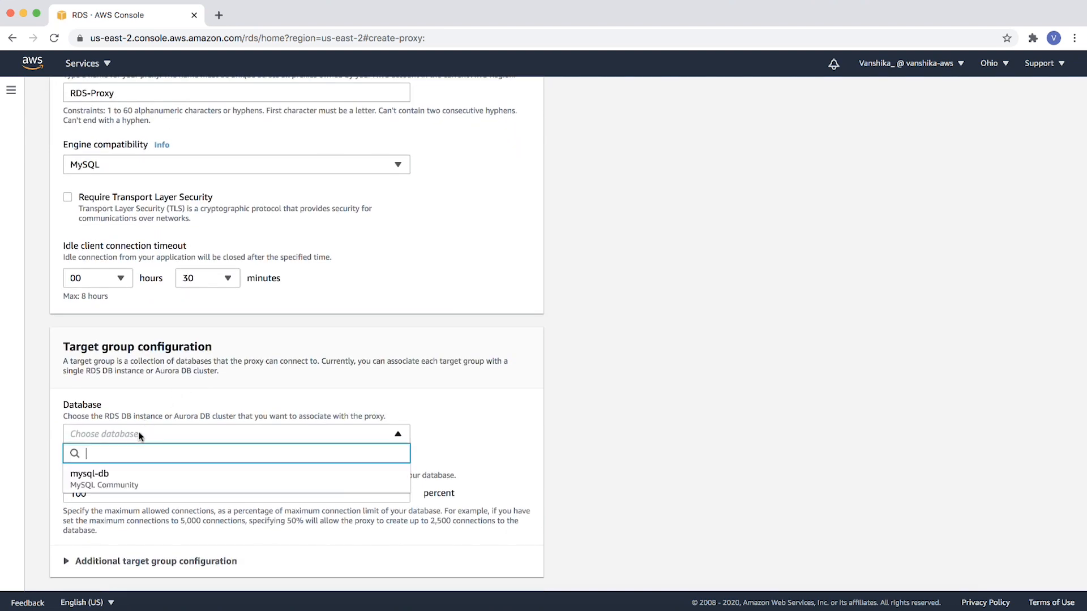
pyautogui.click(107, 481)
# Step: Select the Secrets Manager secret named "secrets" for the proxy's connectivity
pyautogui.scroll(-3, 174, 459)
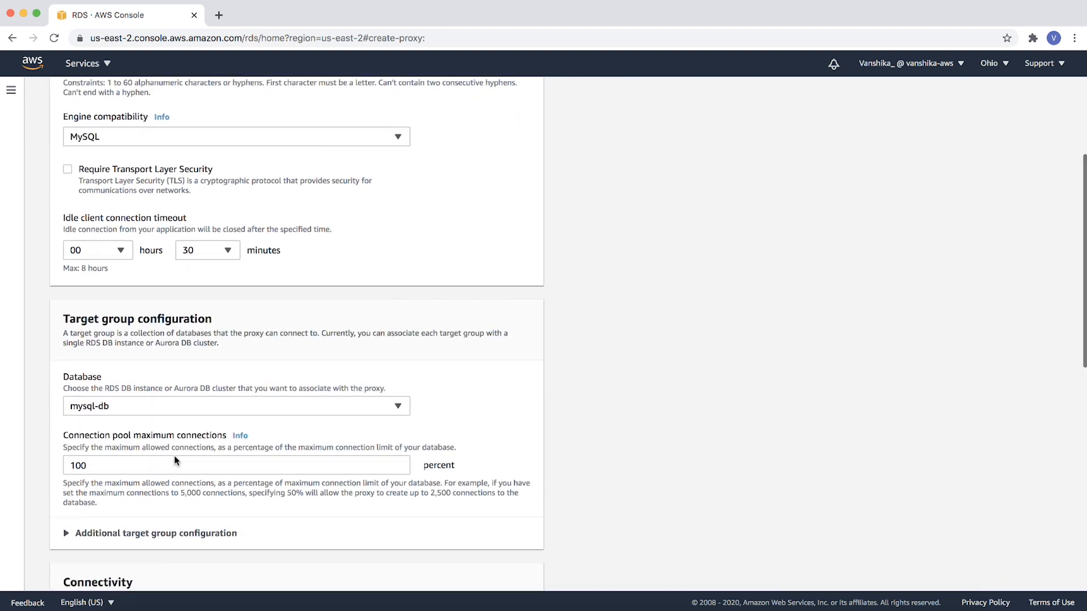
pyautogui.scroll(-2, 175, 460)
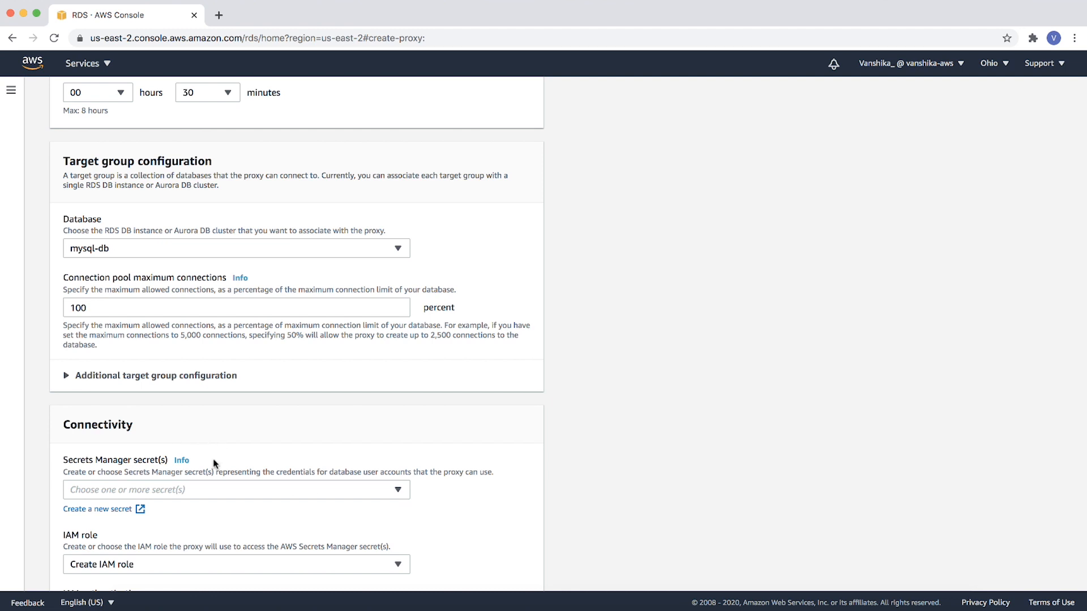
pyautogui.click(206, 491)
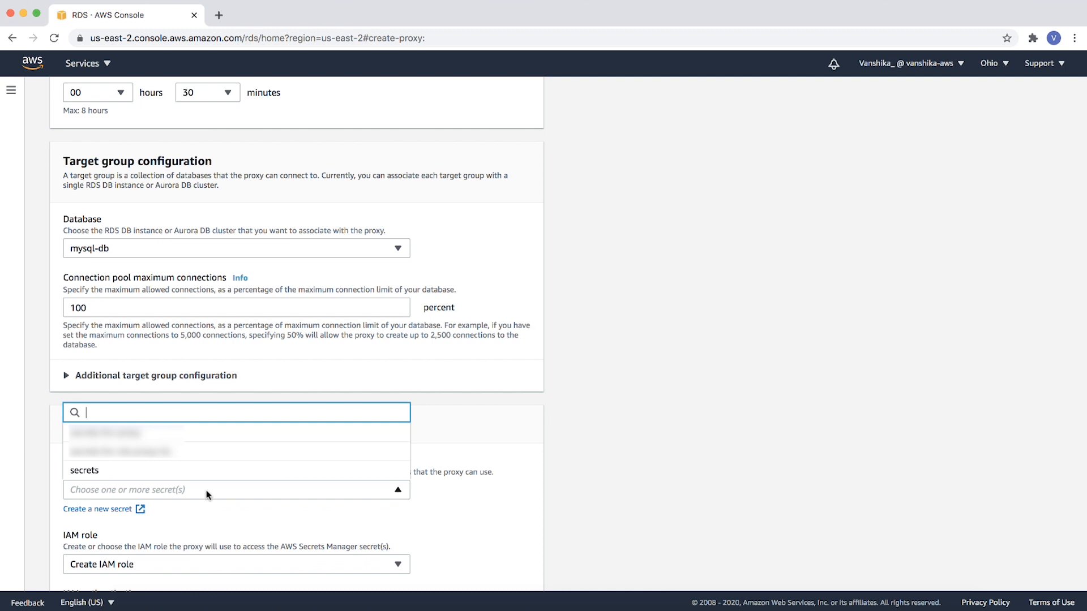
pyautogui.click(84, 476)
# Step: Choose to create a new IAM role for the proxy's access to the Secrets Manager secret
pyautogui.scroll(-3, 62, 492)
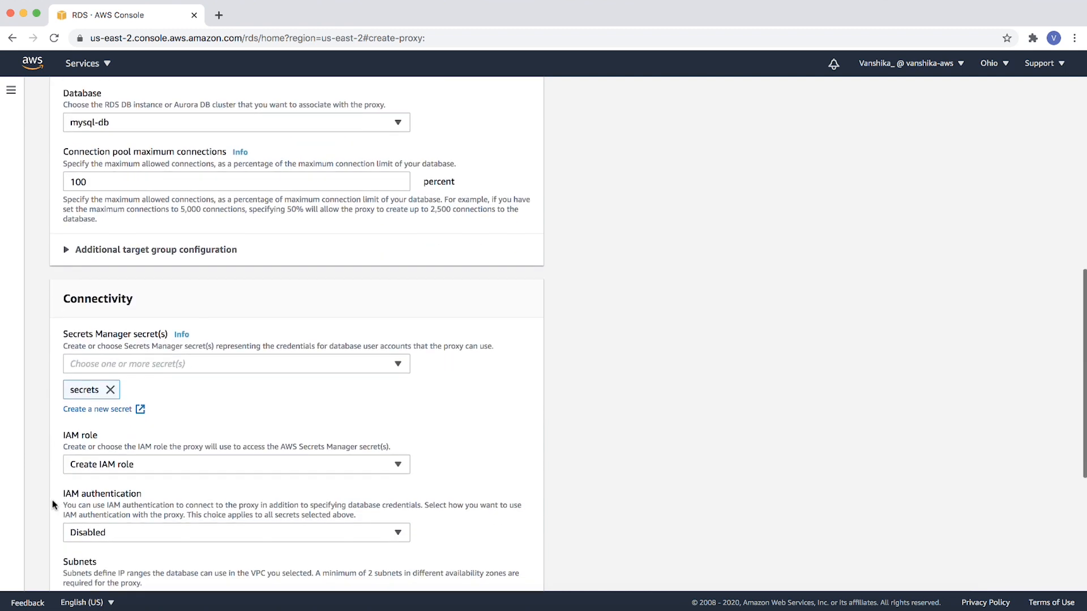
pyautogui.scroll(-2, 52, 500)
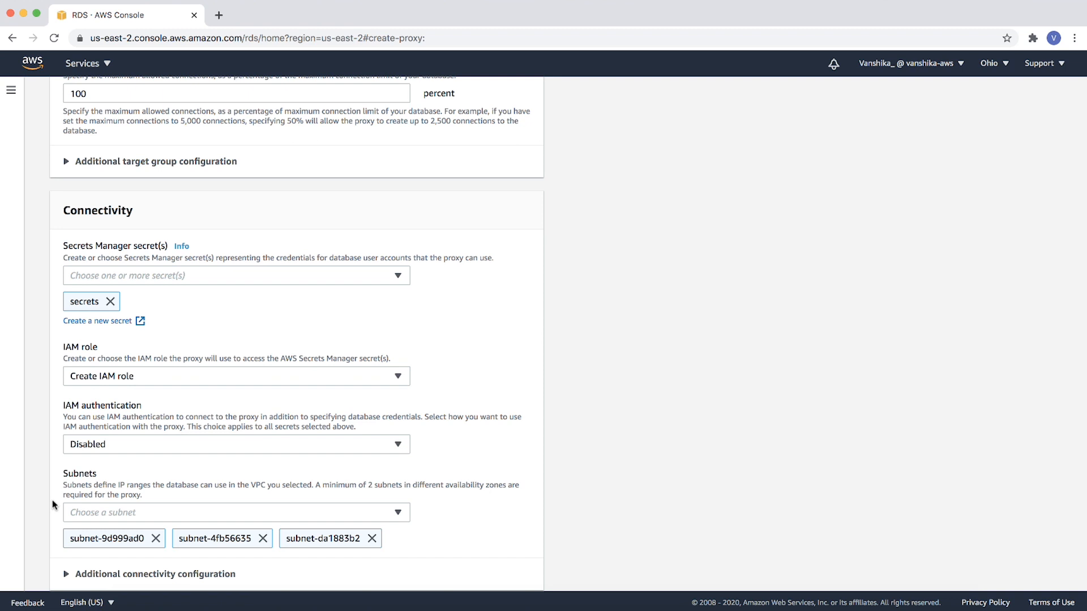
pyautogui.click(158, 378)
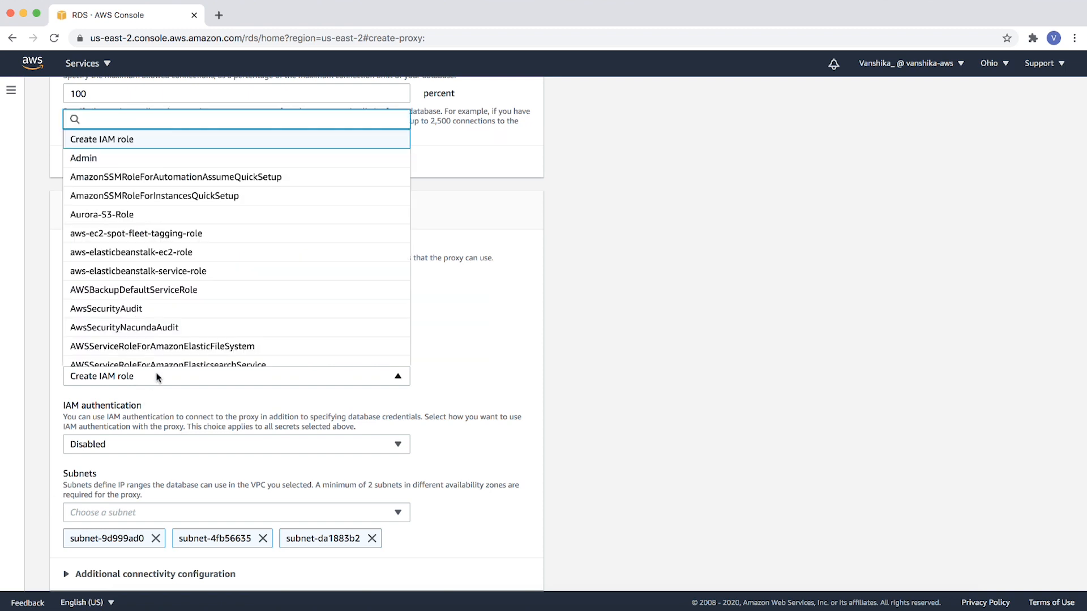
pyautogui.click(125, 140)
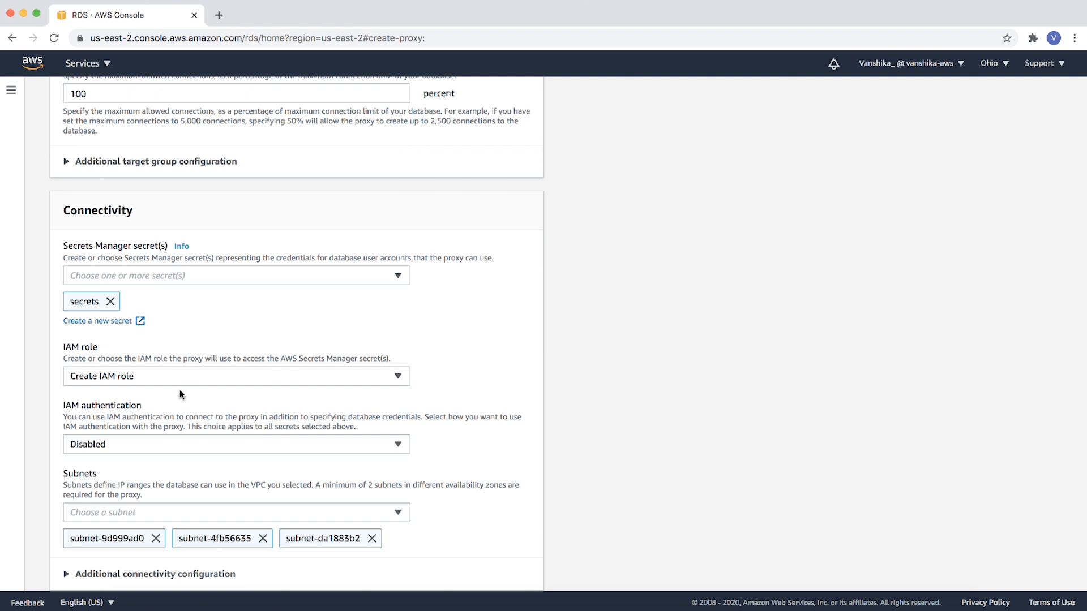
pyautogui.scroll(-3, 179, 392)
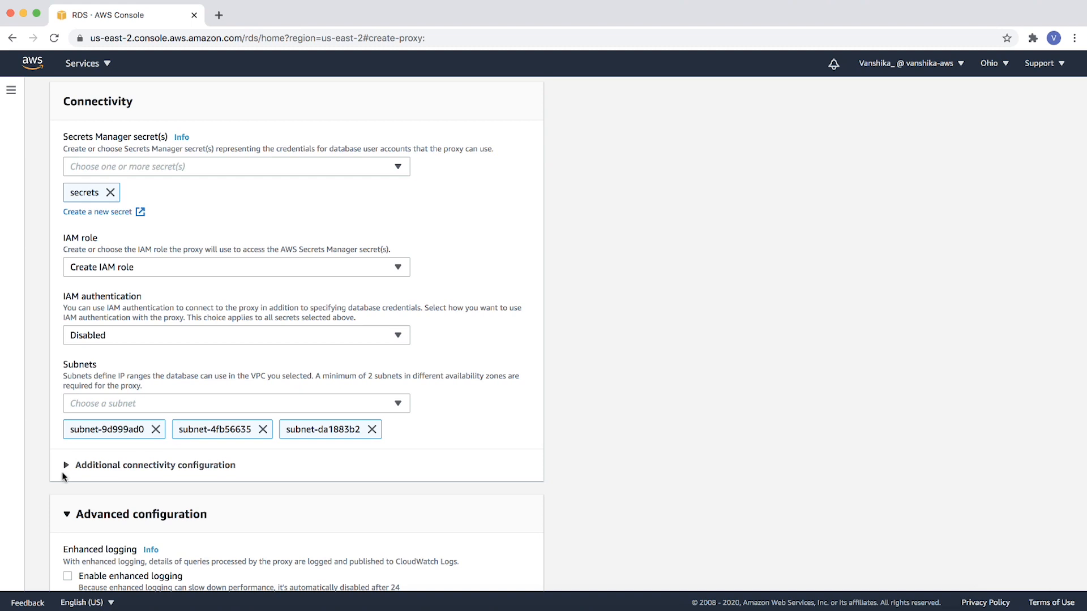
# Step: Expand the additional connectivity configuration and review the VPC security group selection for the proxy
pyautogui.scroll(-3, 66, 475)
pyautogui.click(91, 393)
pyautogui.scroll(-3, 68, 407)
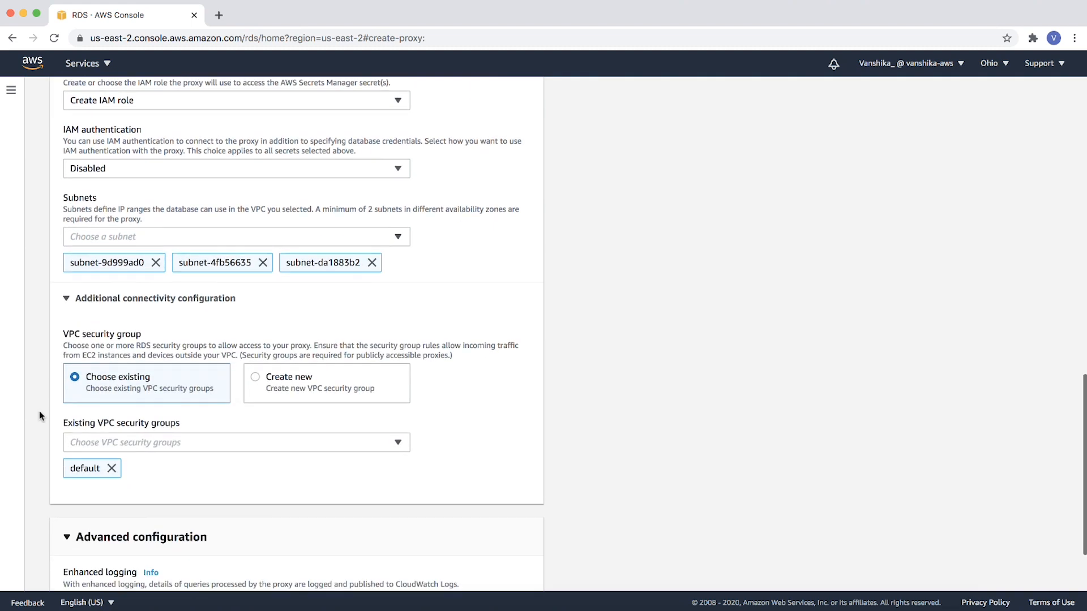
pyautogui.scroll(-1, 40, 416)
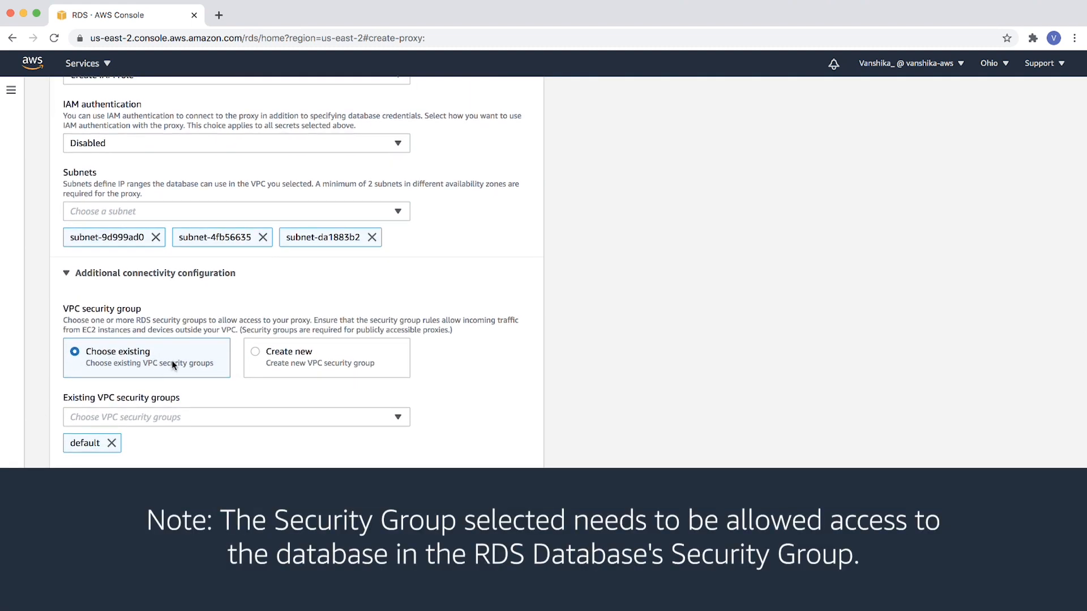
pyautogui.scroll(-2, 194, 465)
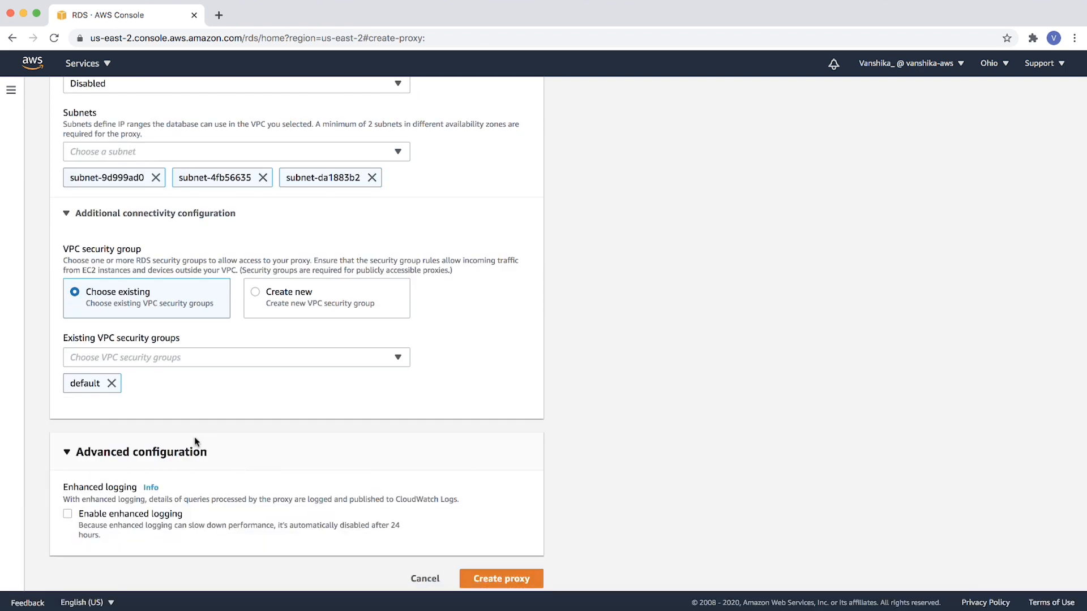
# Step: Enable enhanced logging in the advanced configuration and create the proxy
pyautogui.click(68, 514)
pyautogui.scroll(-1, 208, 538)
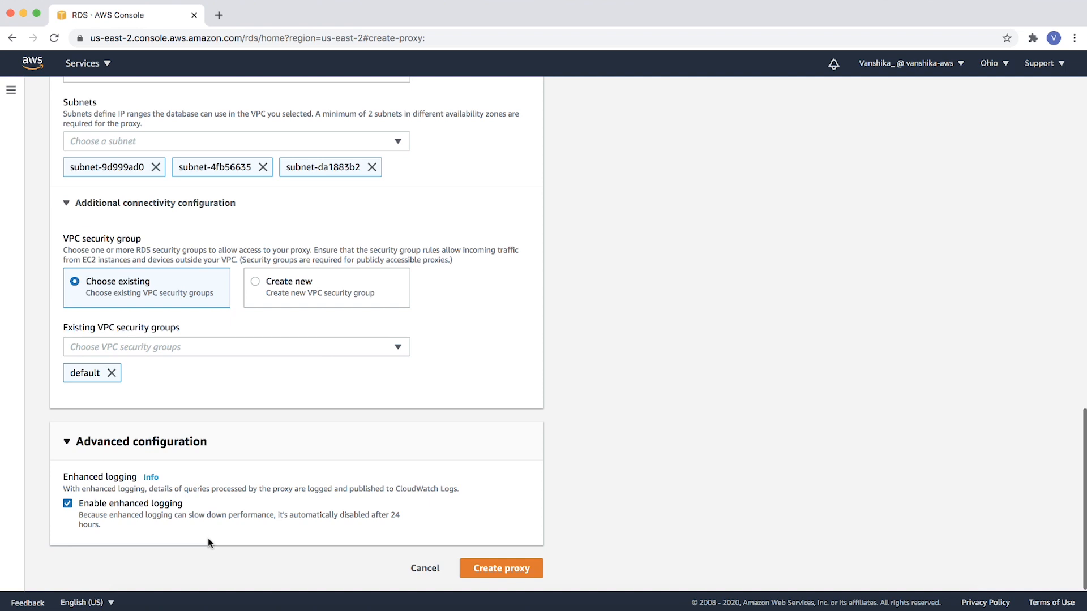
pyautogui.click(499, 570)
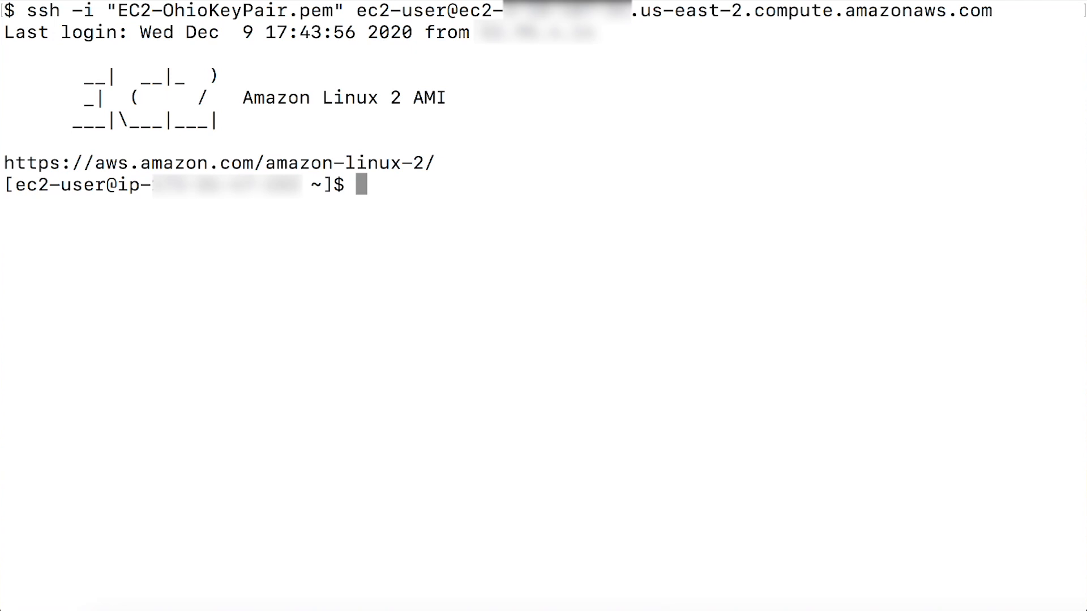
# Step: Switch to the EC2 instance's terminal and test connectivity to the proxy-rds-mysql endpoint on port 3306 with nc -zv
pyautogui.press('super+v')
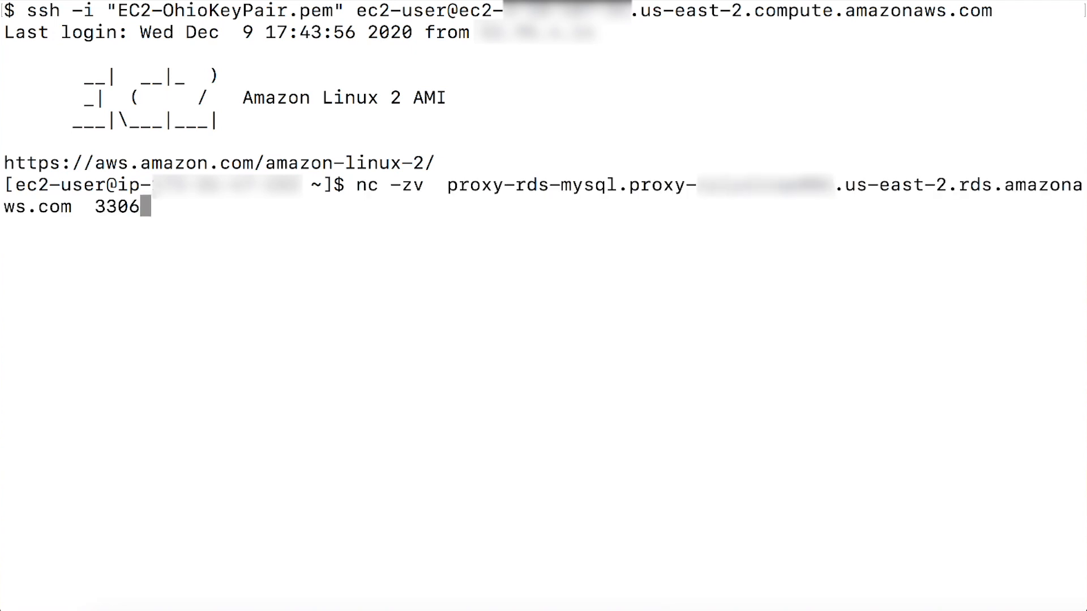
pyautogui.press('Return')
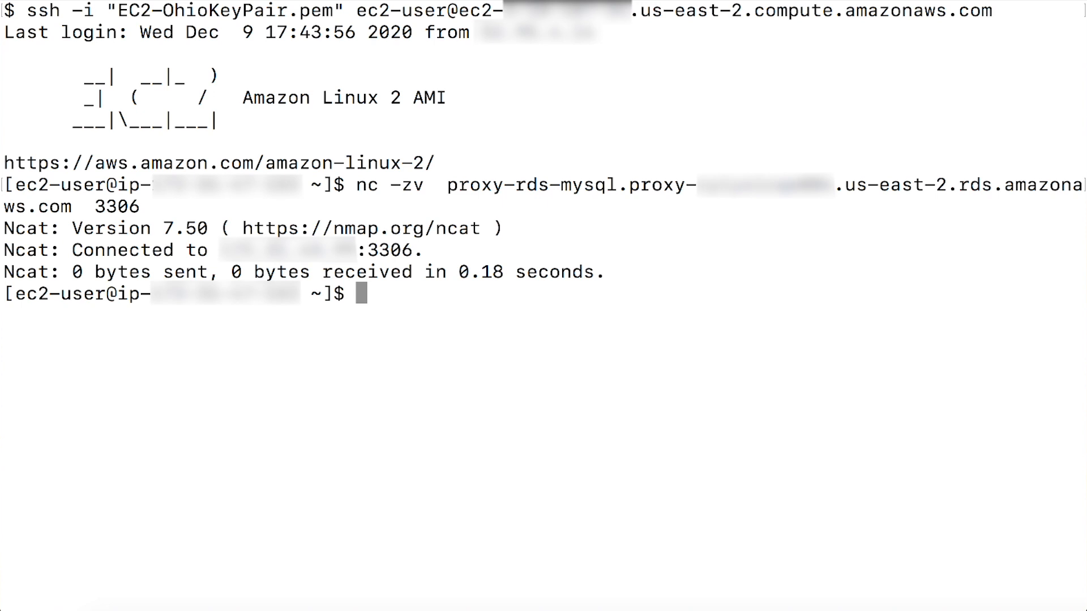
# Step: Connect to MySQL through the proxy-rds-mysql endpoint as proxy_user with the mysql client, supplying the account password
pyautogui.press('super+v')
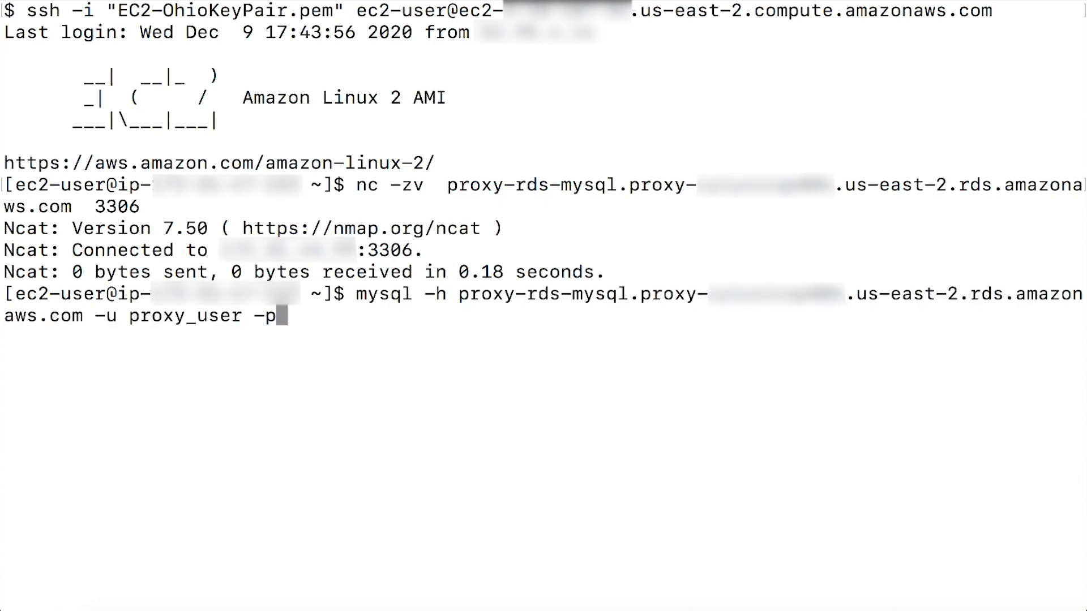
pyautogui.press('Return')
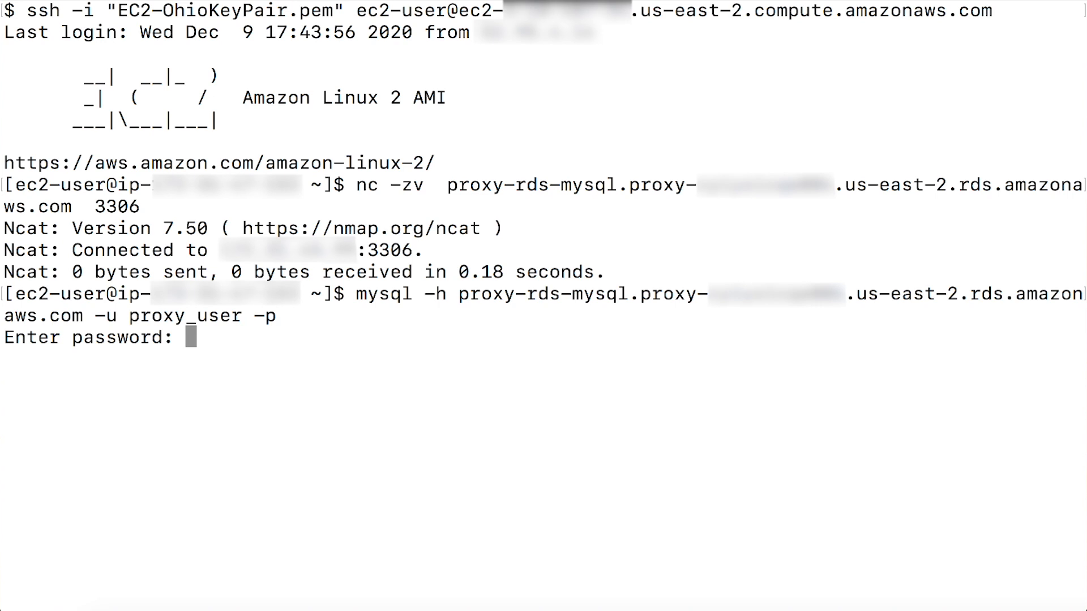
pyautogui.press('Return')
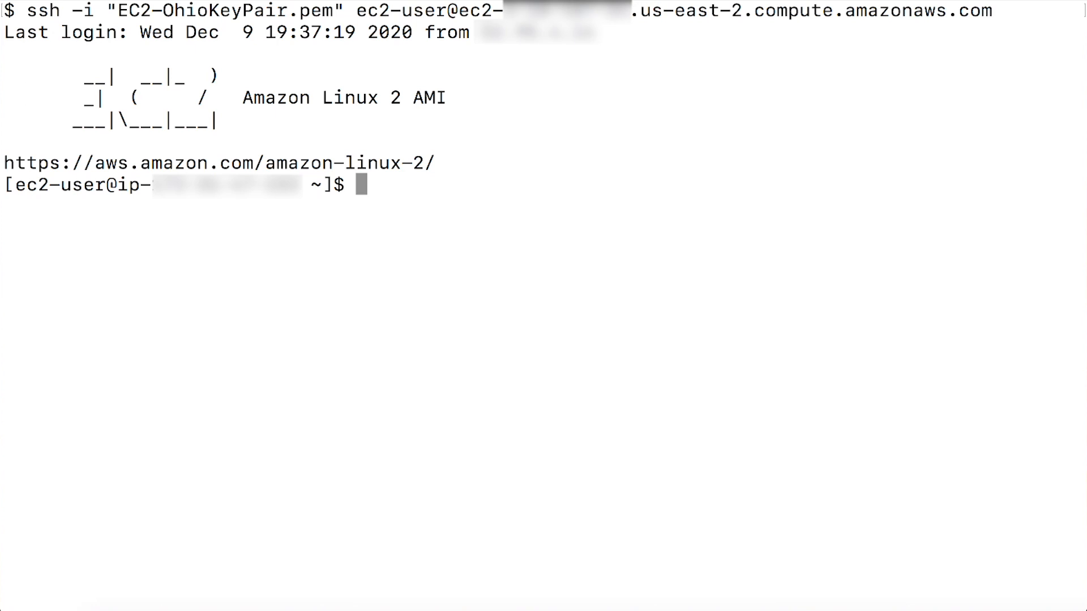
pyautogui.write('wget https://www.amazontrust.com/repository/AmazonRootCA1.pem')
pyautogui.press('Return')
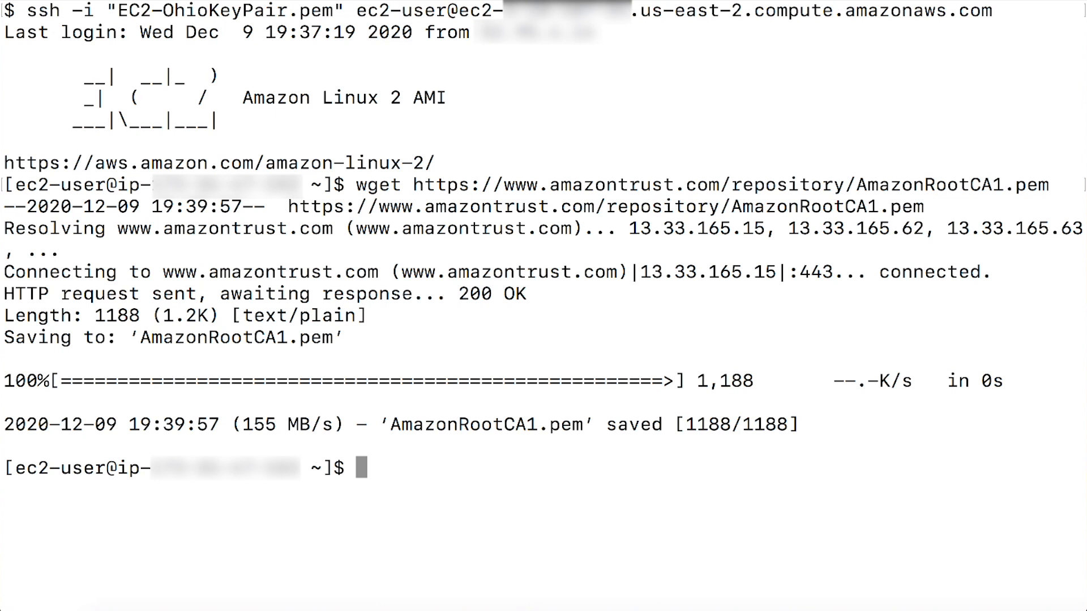
# Step: Connect to MySQL through the proxy-rds-mysql-tls endpoint as rds-proxy-user with --ssl-mode=REQUIRED and --ssl-ca=AmazonRootCA1.pem, supplying the account password
pyautogui.press('super+v')
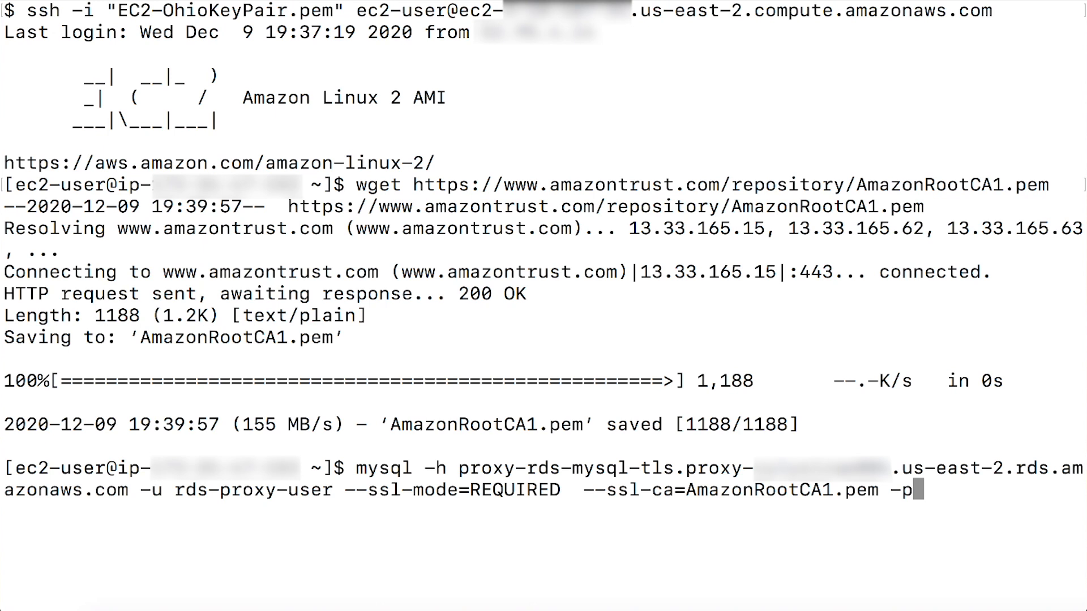
pyautogui.press('Return')
pyautogui.press('Return')
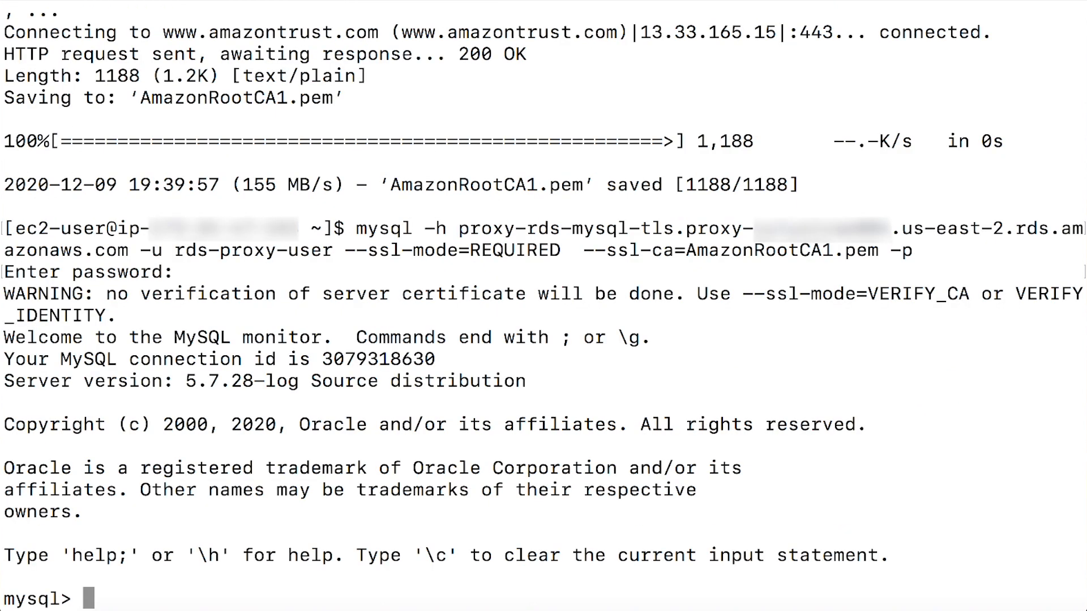